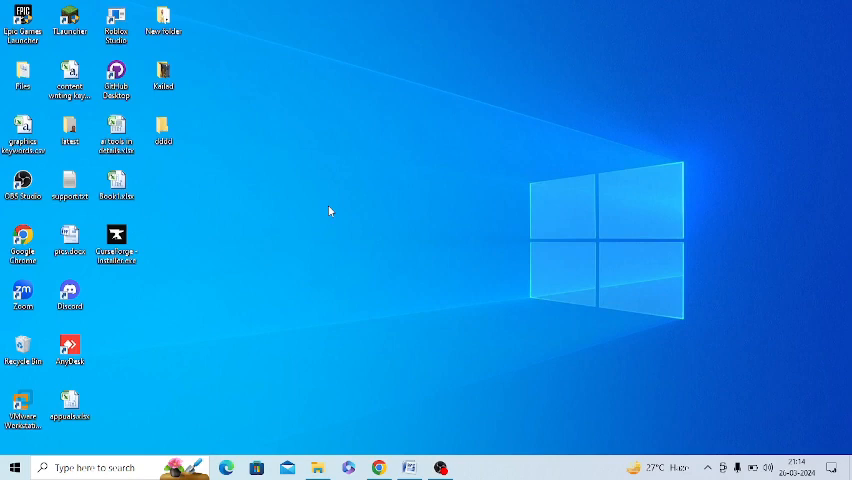
Launch the AppData folder via the Run prompt and go into Roaming
key(super+r)
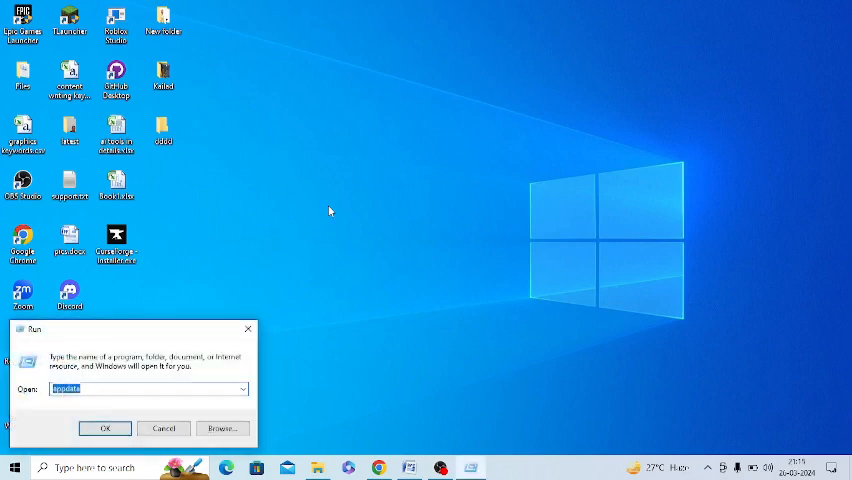
text(appdata)
key(Return)
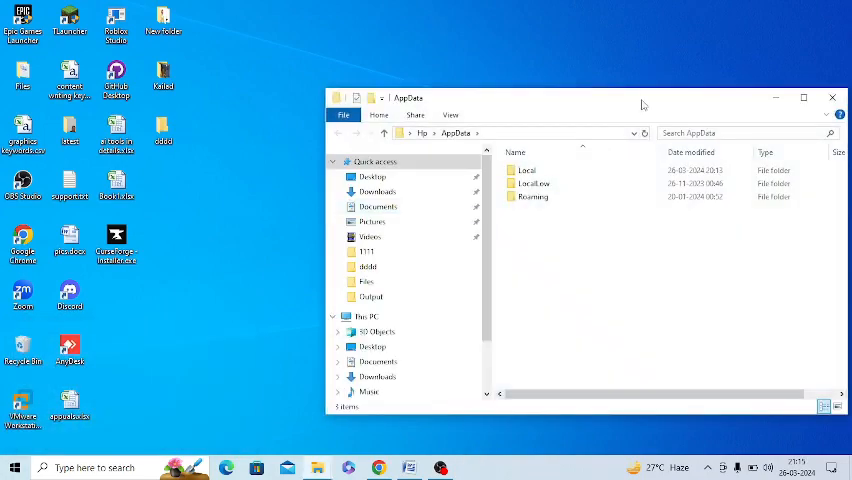
double_click(643, 102)
double_click(223, 107)
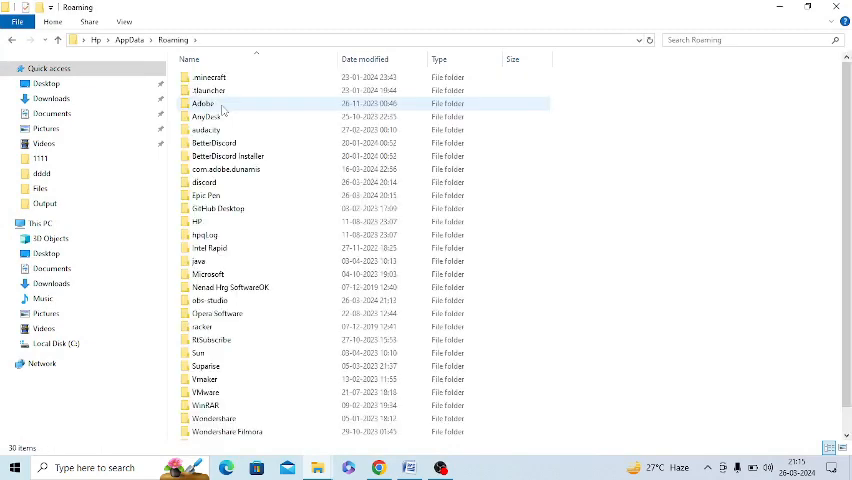
Go into the Zoom folder and delete its 'data' folder
click(230, 186)
key(z)
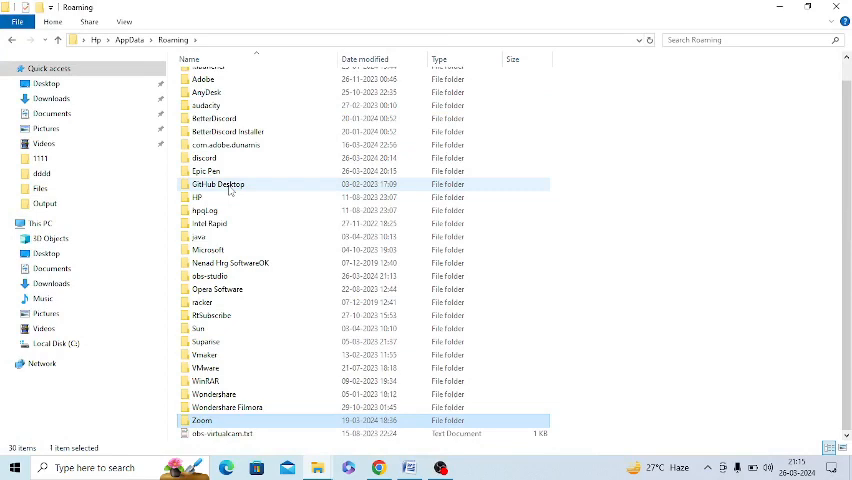
double_click(240, 424)
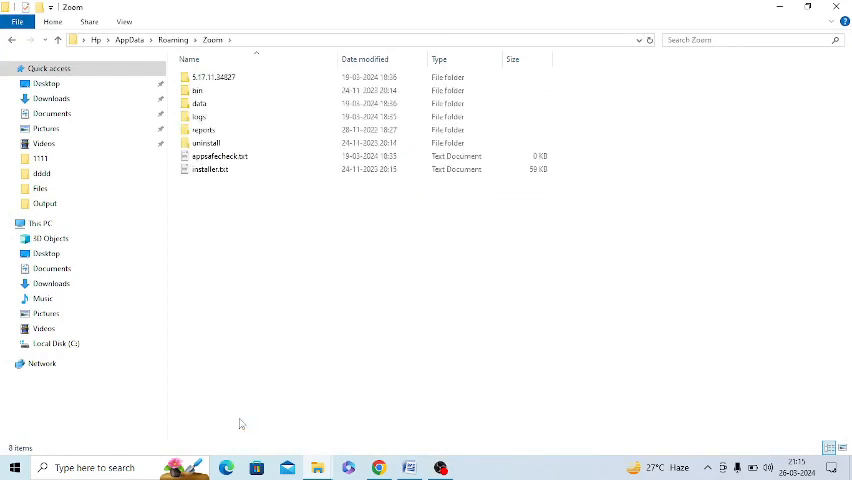
click(221, 108)
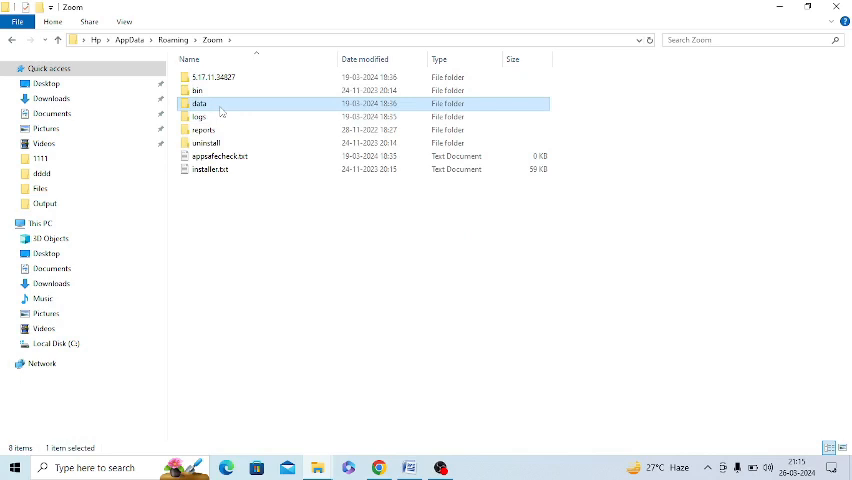
key(Delete)
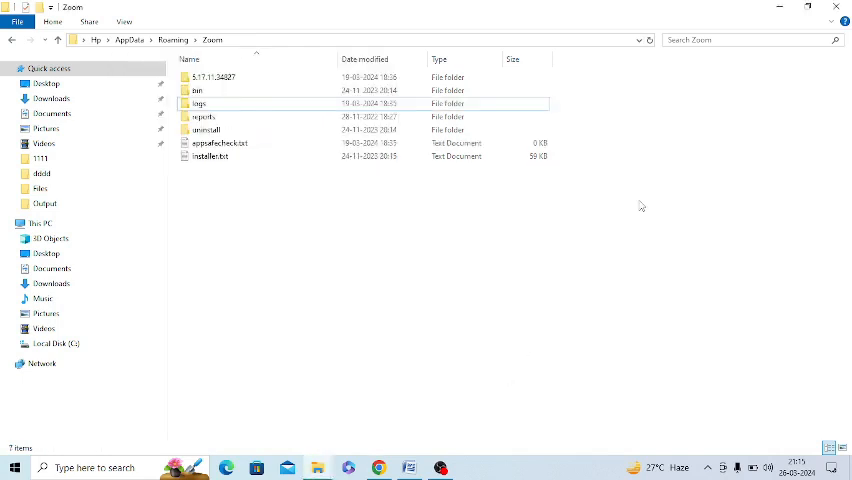
Close the File Explorer window
key(alt+F4)
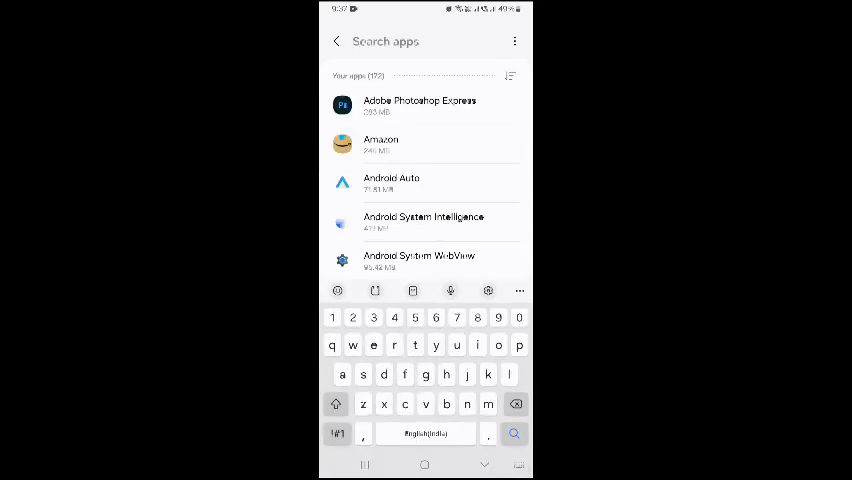
text(zoo)
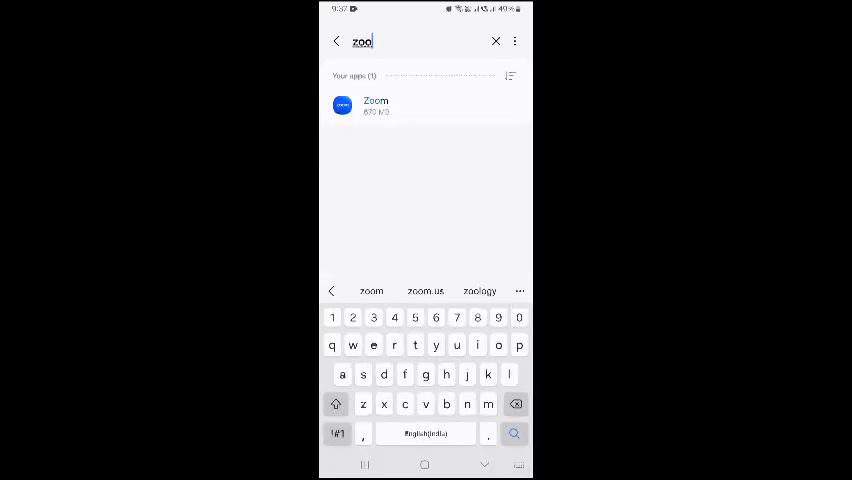
Bring up Zoom's App info page and its Storage details
click(484, 464)
click(376, 231)
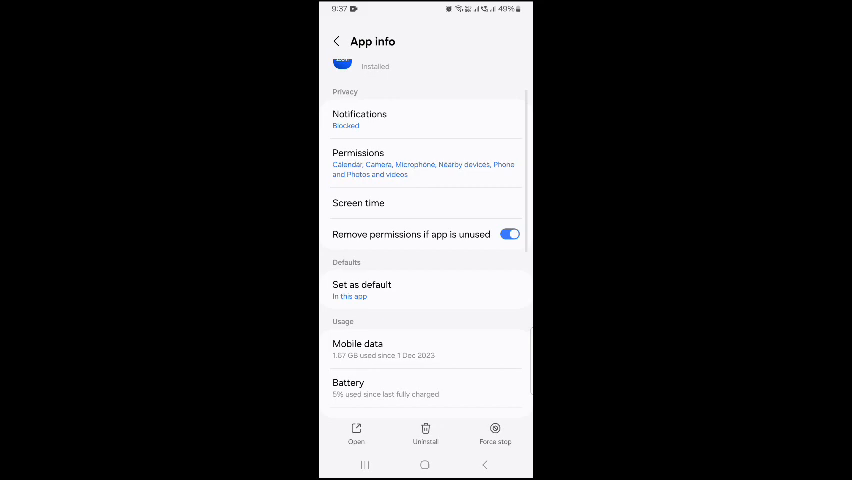
scroll(425, 250, down, 3)
click(425, 319)
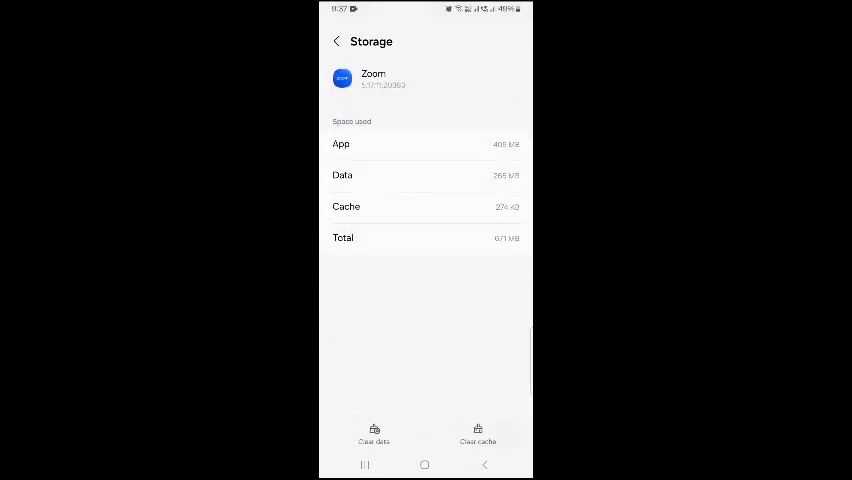
Clear Zoom's cache, then clear its stored data and confirm the deletion
click(478, 435)
click(374, 435)
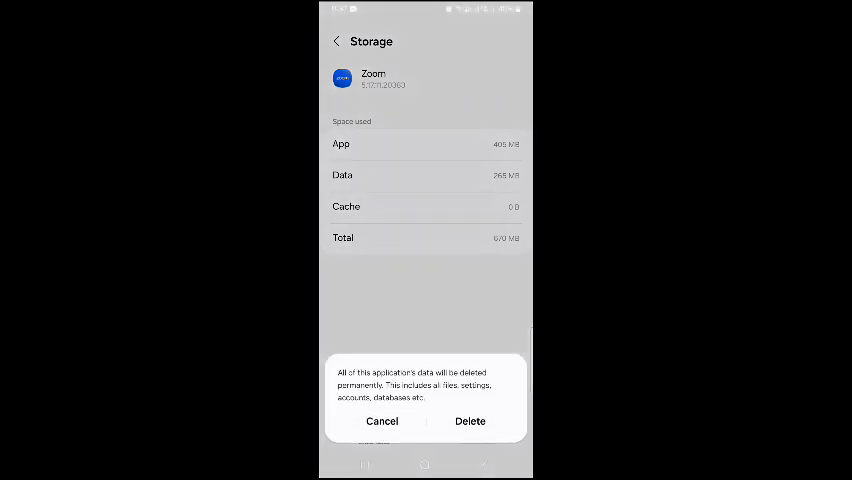
click(470, 427)
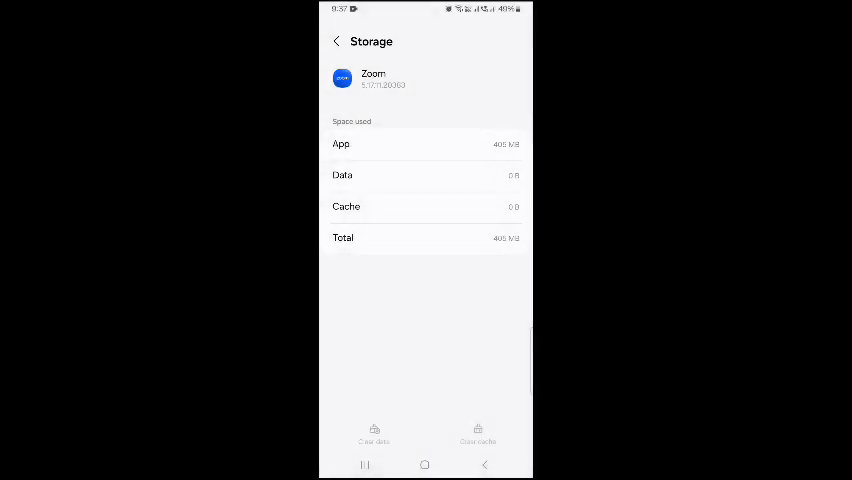
Return to the apps list and reopen Zoom's App info page
click(484, 465)
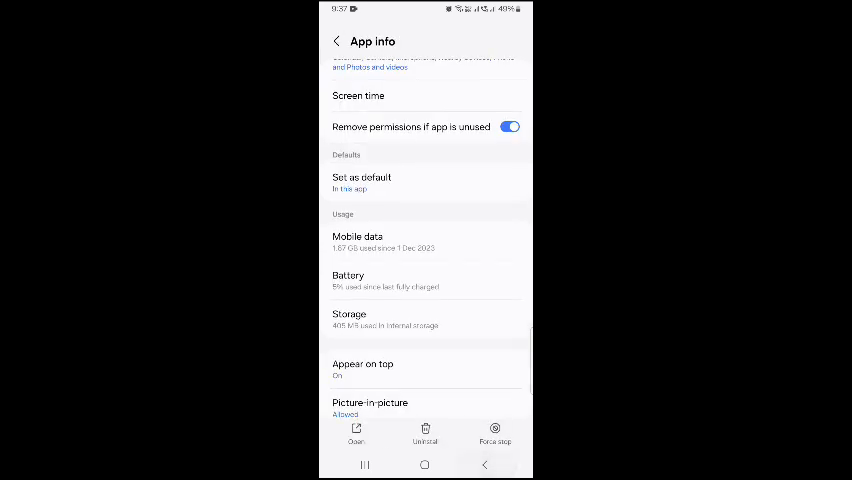
click(493, 166)
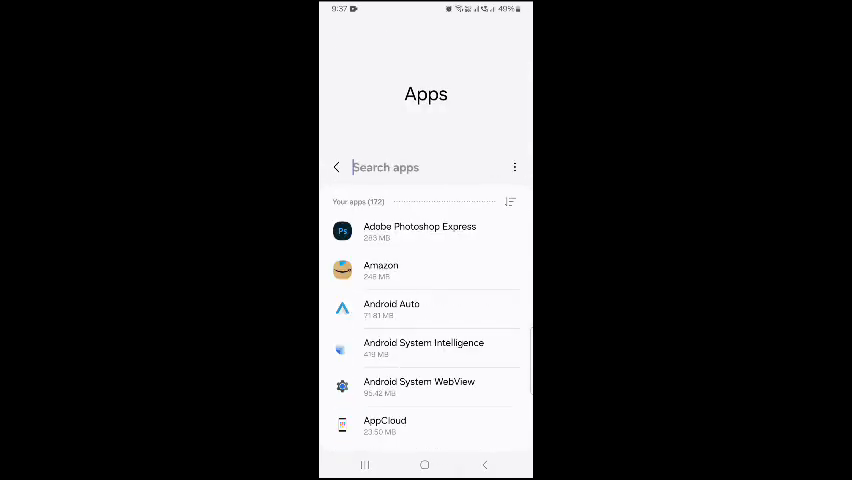
text(zoo)
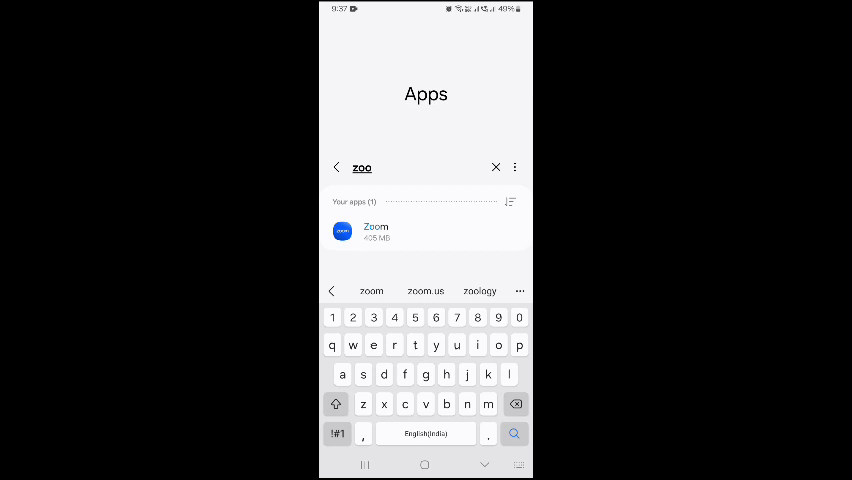
click(375, 231)
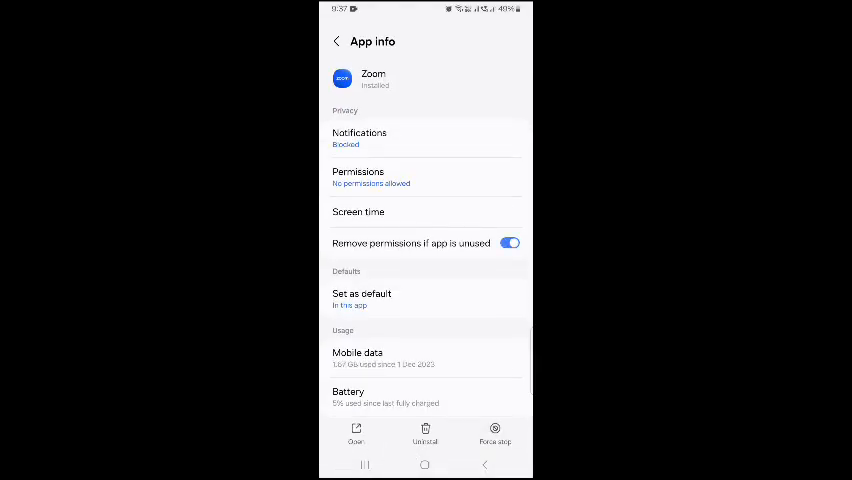
Force-stop Zoom and confirm with OK
click(495, 433)
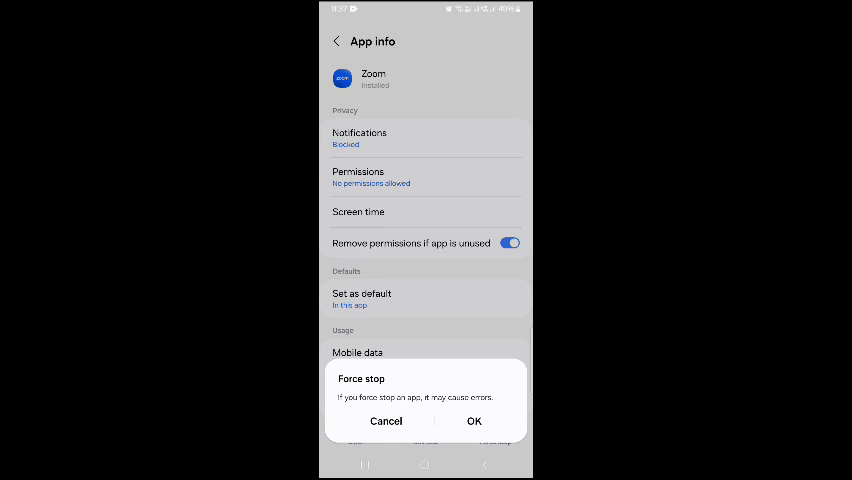
click(474, 421)
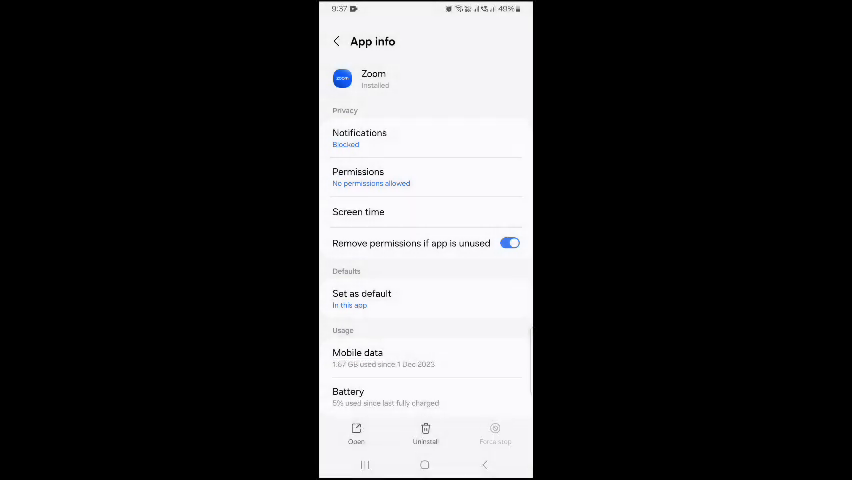